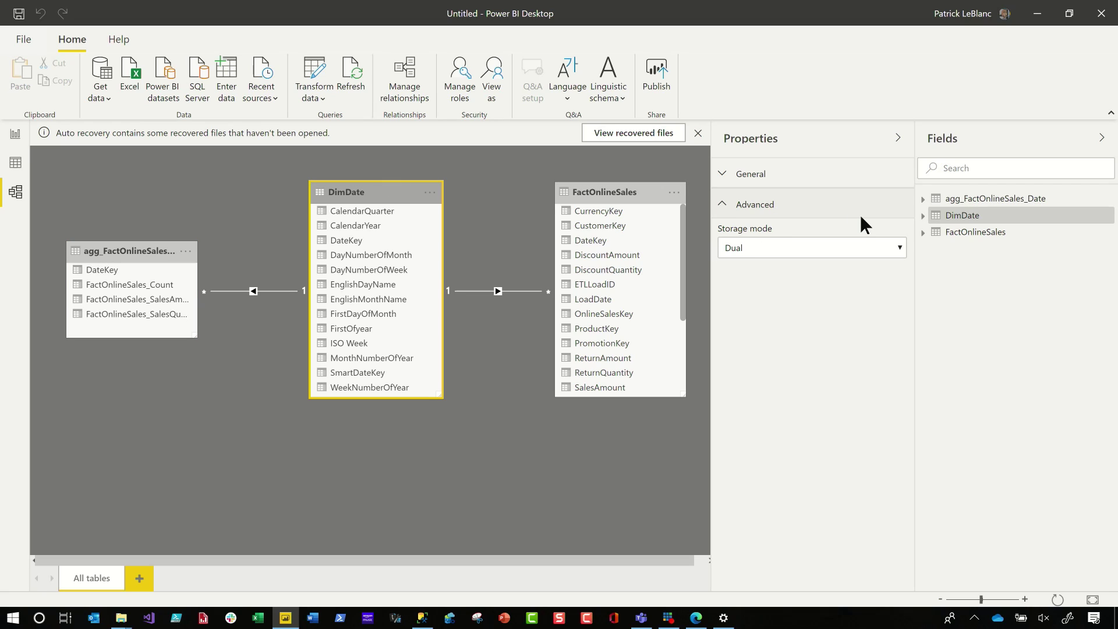
Step: Open the More options menu on the agg_FactOnlineSales_Date table card in Model view
left_click(187, 252)
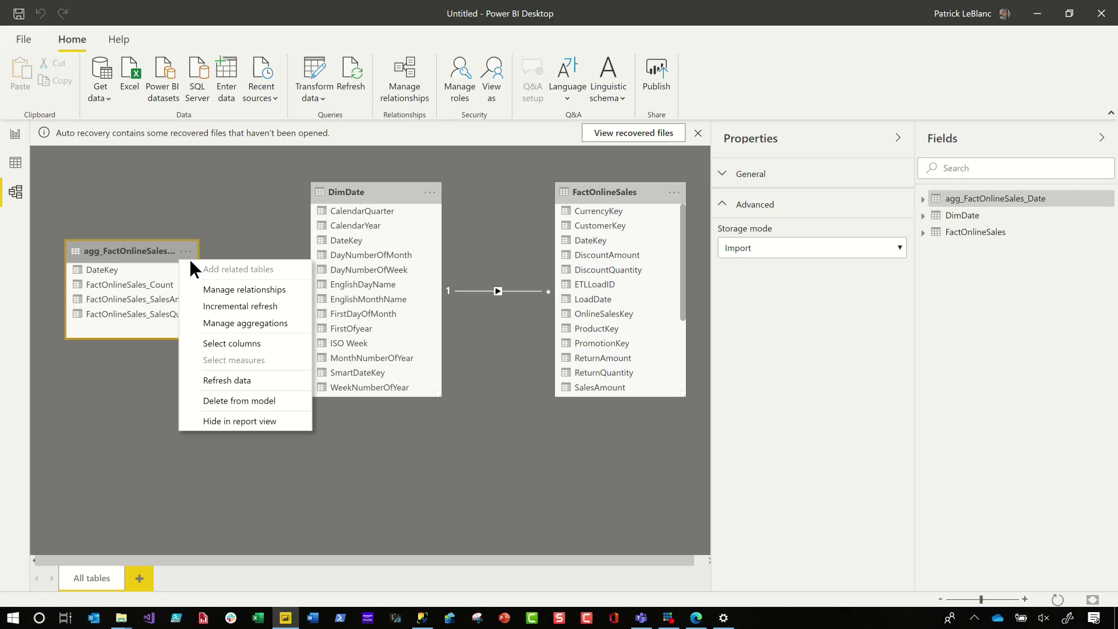
Step: In Manage aggregations, set SalesAmount and SalesQuantity summarization to Sum
left_click(246, 323)
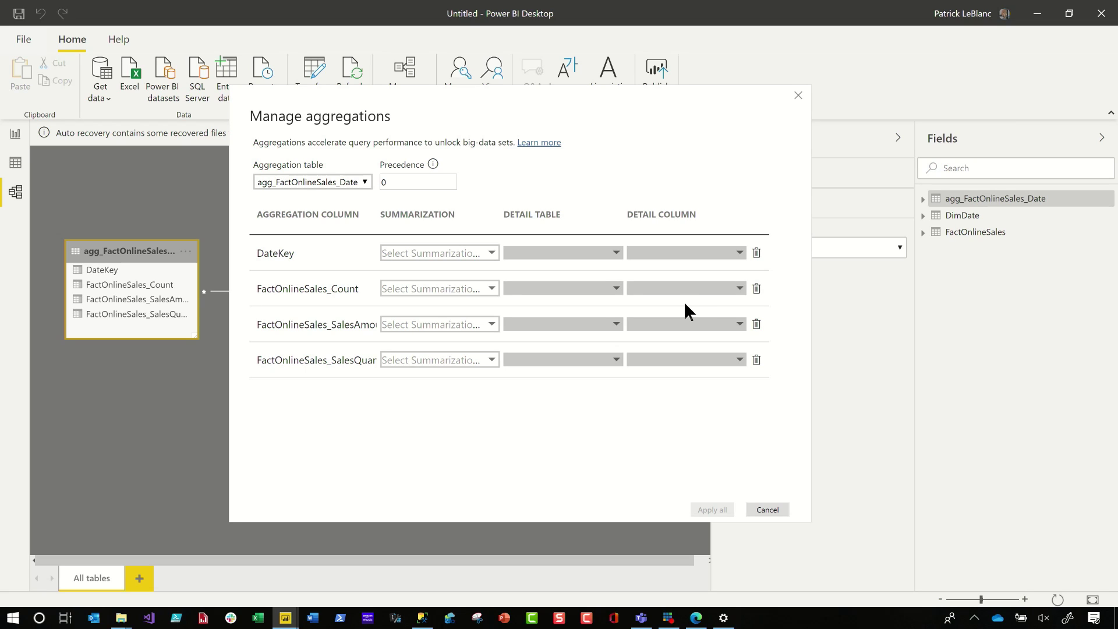
left_click(437, 324)
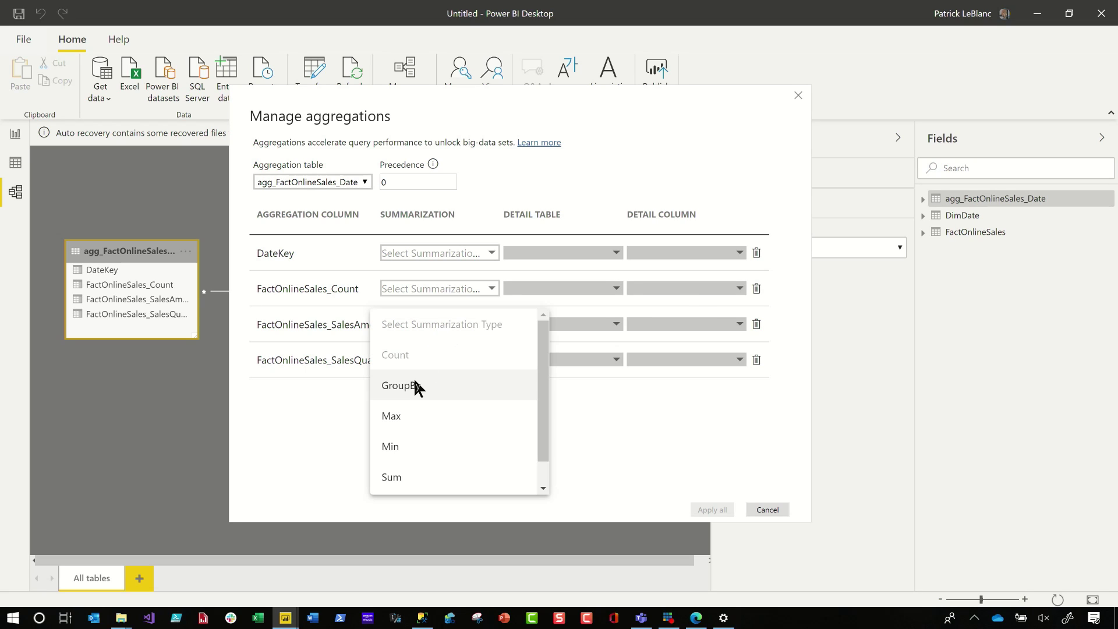
left_click(407, 477)
left_click(445, 360)
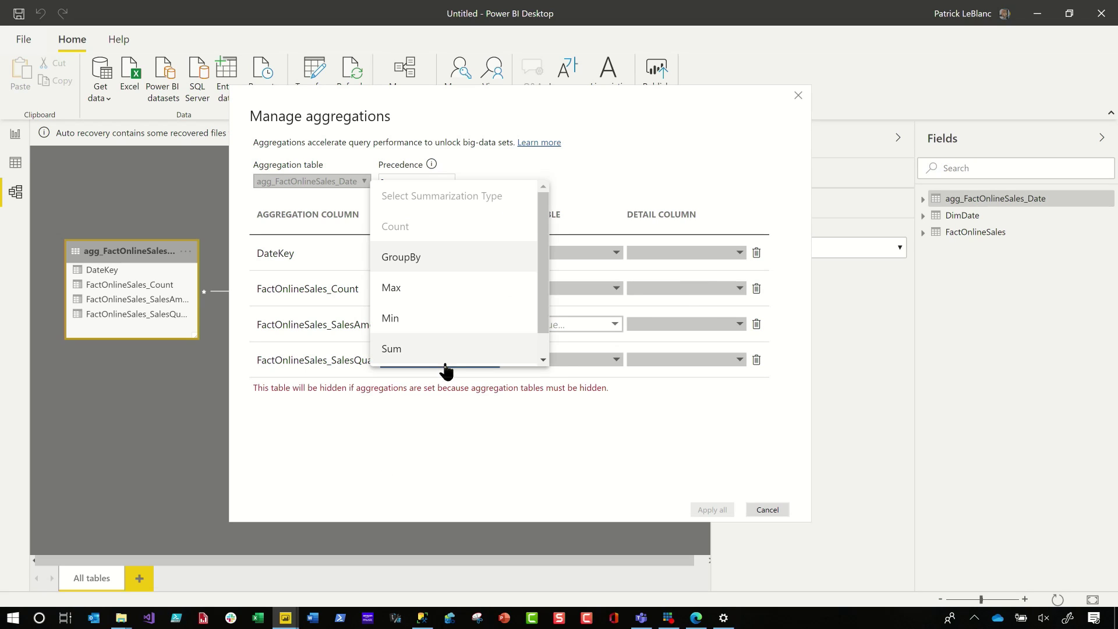
left_click(440, 360)
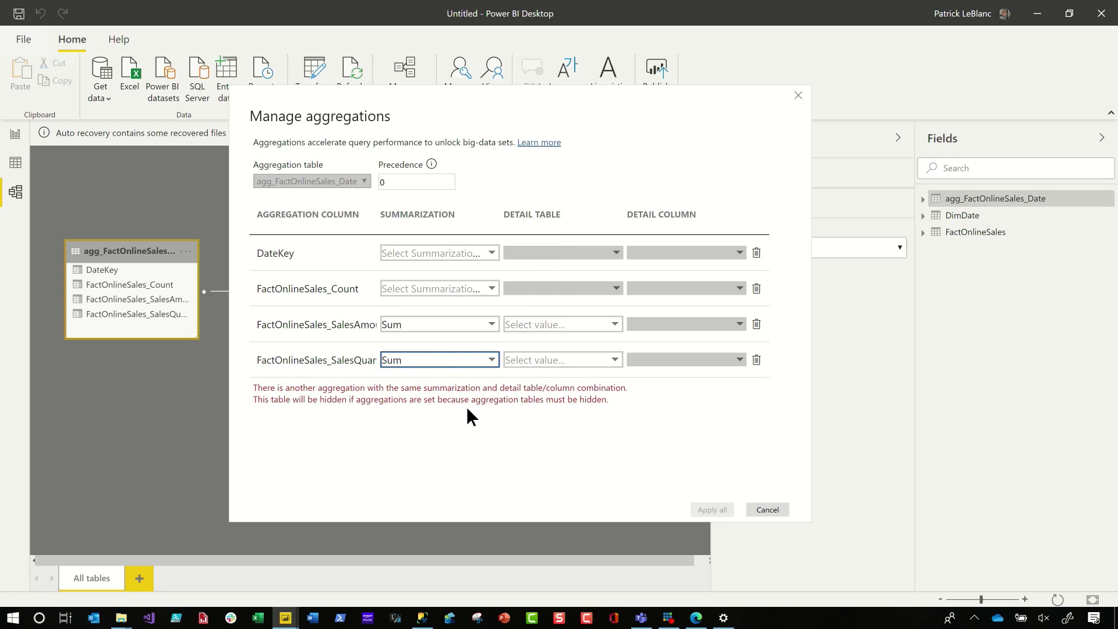
Step: Set FactOnlineSales as the detail table for both SalesAmount and SalesQuantity rows
left_click(593, 324)
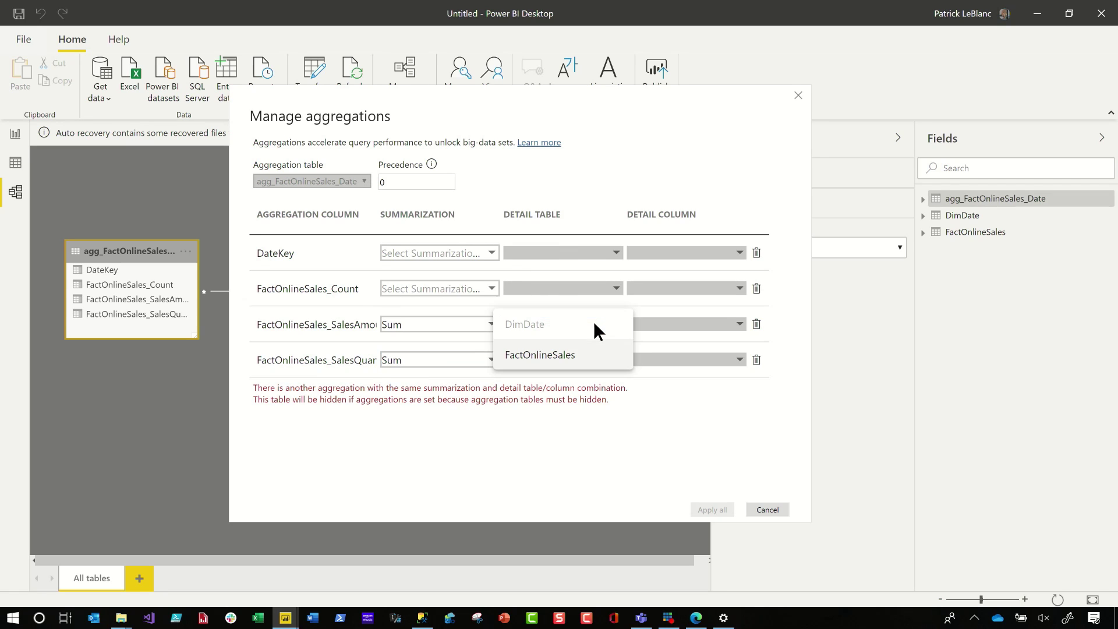
left_click(561, 357)
left_click(559, 360)
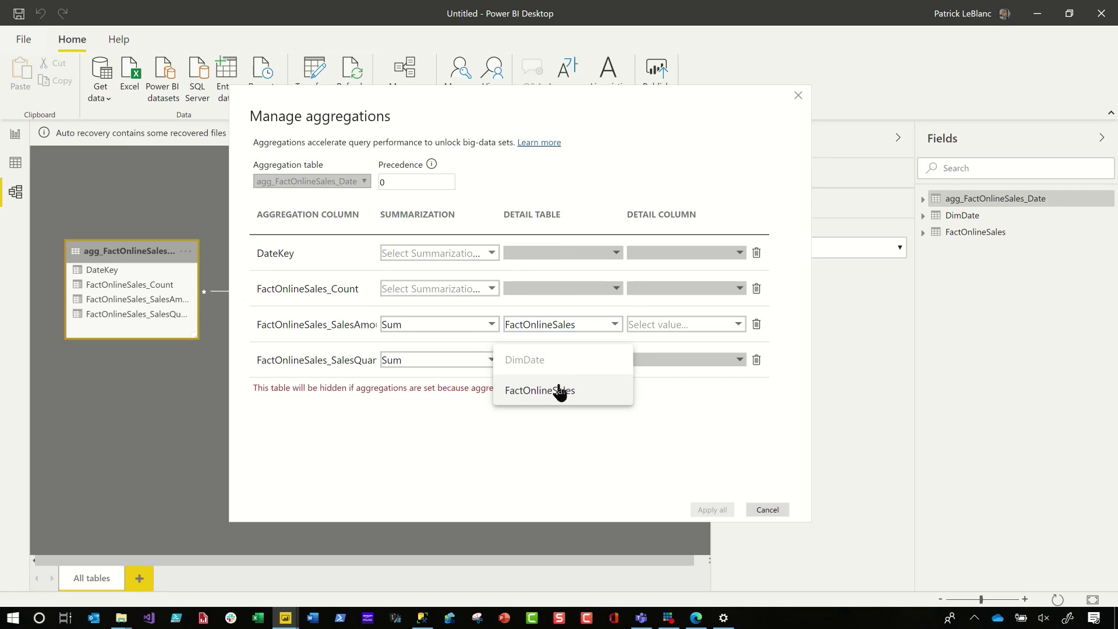
left_click(561, 389)
Step: Browse SalesAmount's detail column list without choosing, then dismiss the aggregation settings unapplied
left_click(669, 329)
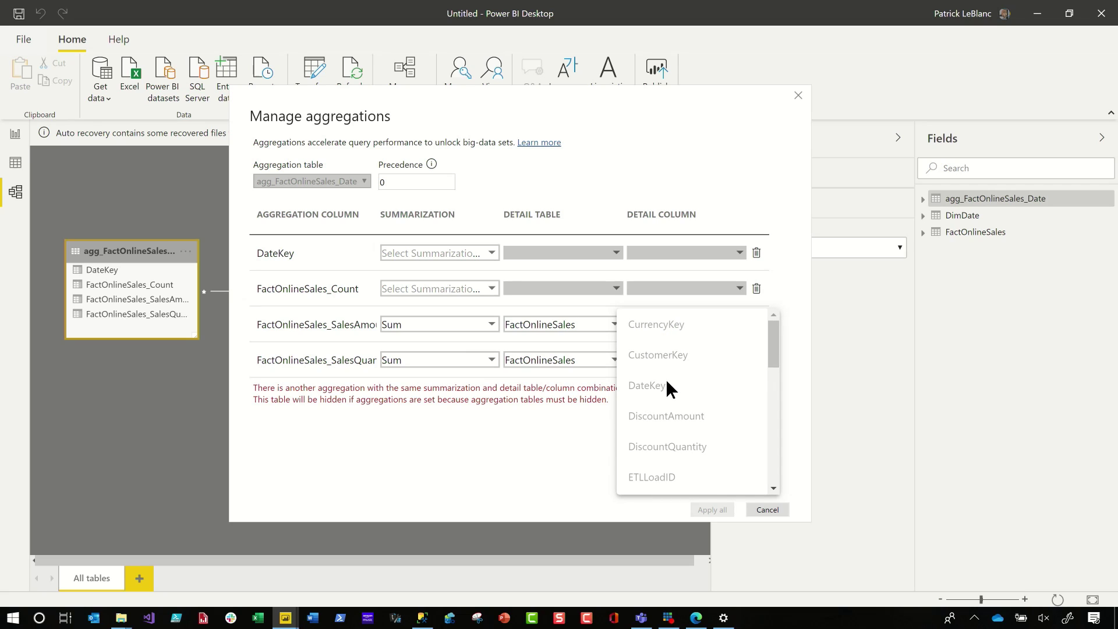
scroll(665, 381, "down", 4)
scroll(665, 386, "down", 1)
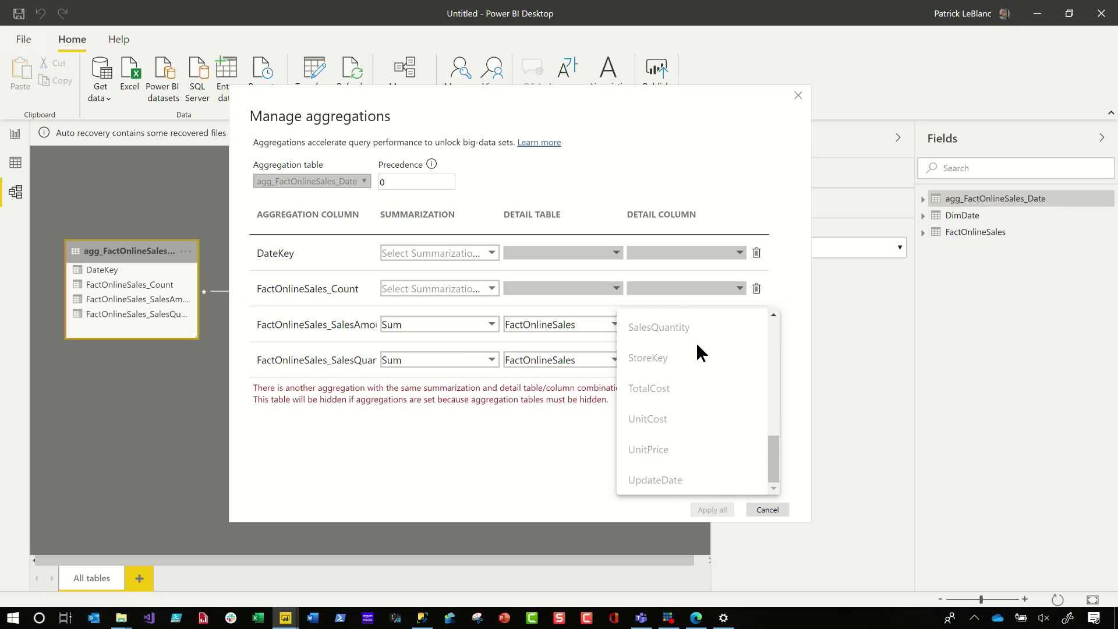
left_click(785, 207)
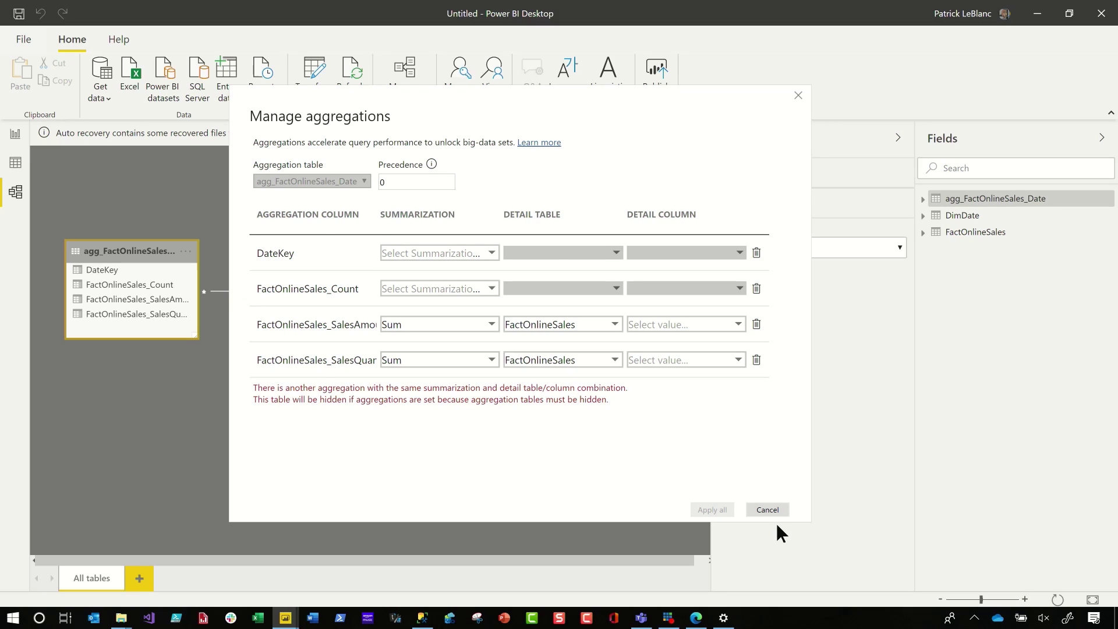
left_click(767, 510)
Step: In Power Query Editor, change agg_FactOnlineSales_Date's FactOnlineSales_Count column to Whole Number
left_click(321, 96)
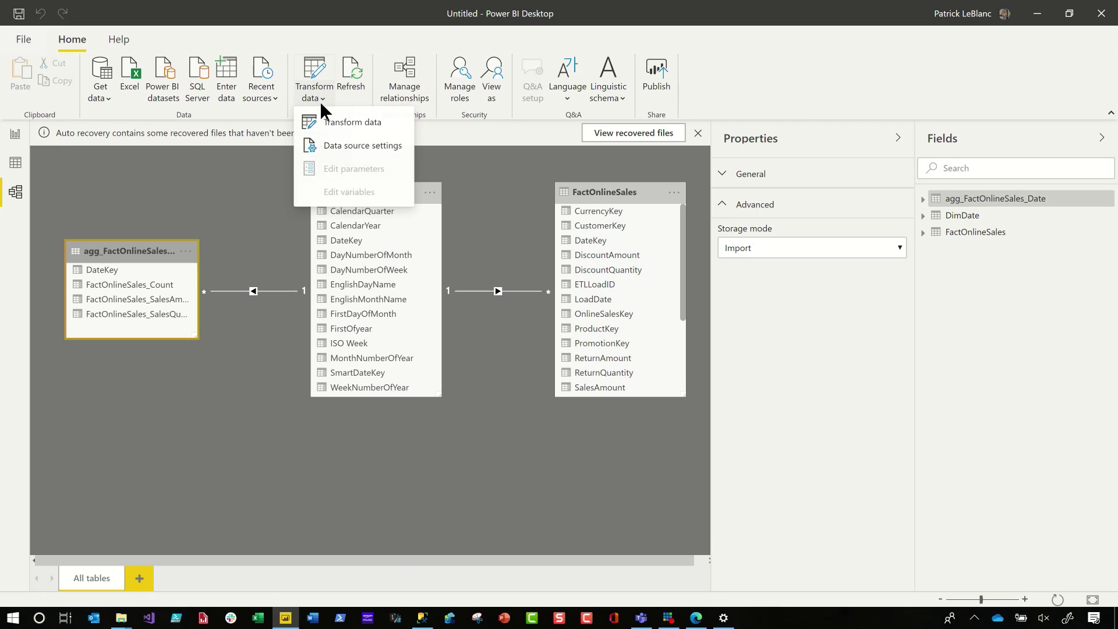
left_click(323, 116)
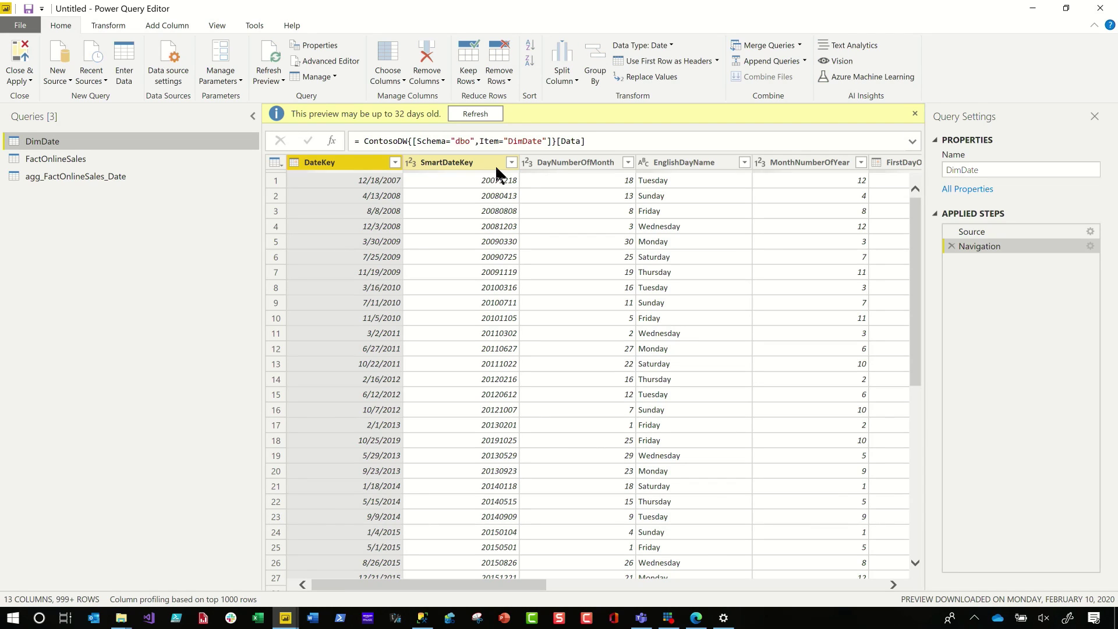
left_click(56, 179)
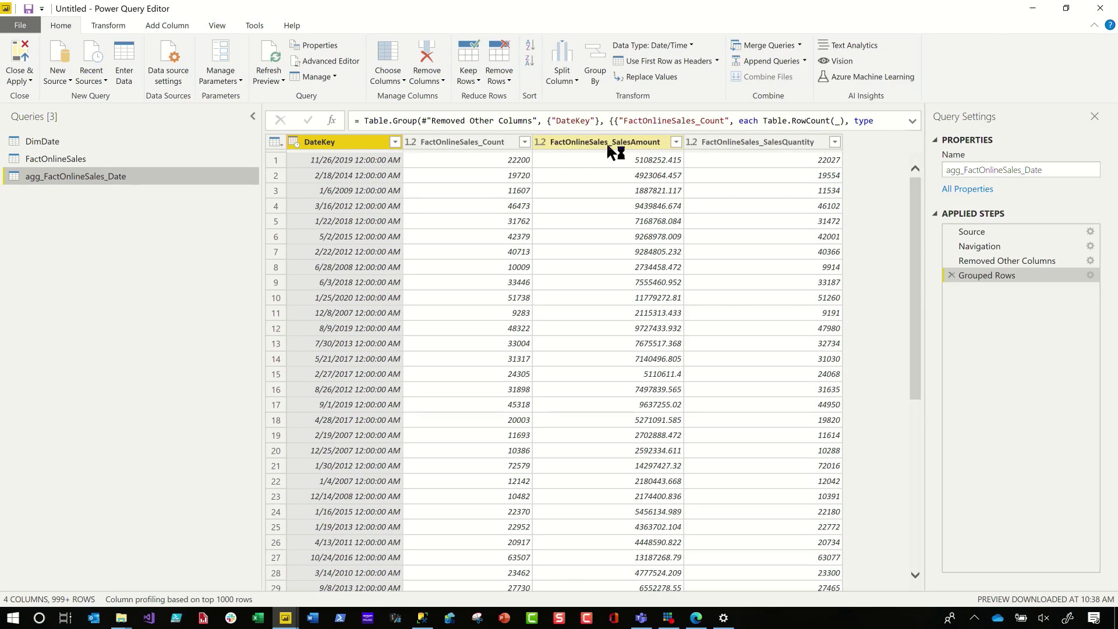
left_click(410, 142)
left_click(452, 182)
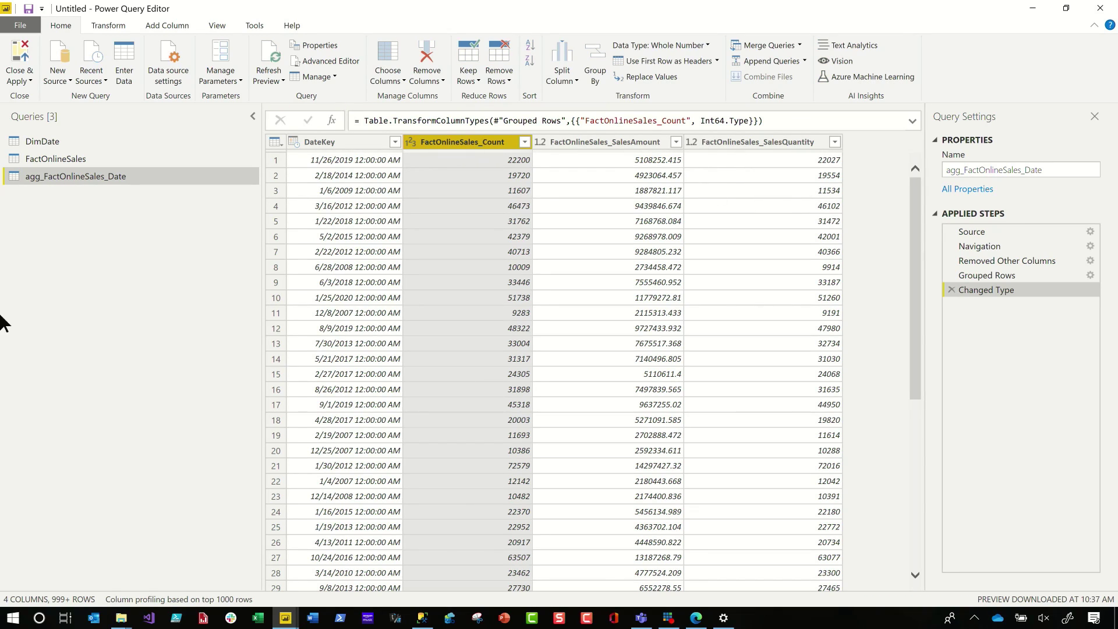
Step: Review the FactOnlineSales query's data, then return to agg_FactOnlineSales_Date
left_click(88, 153)
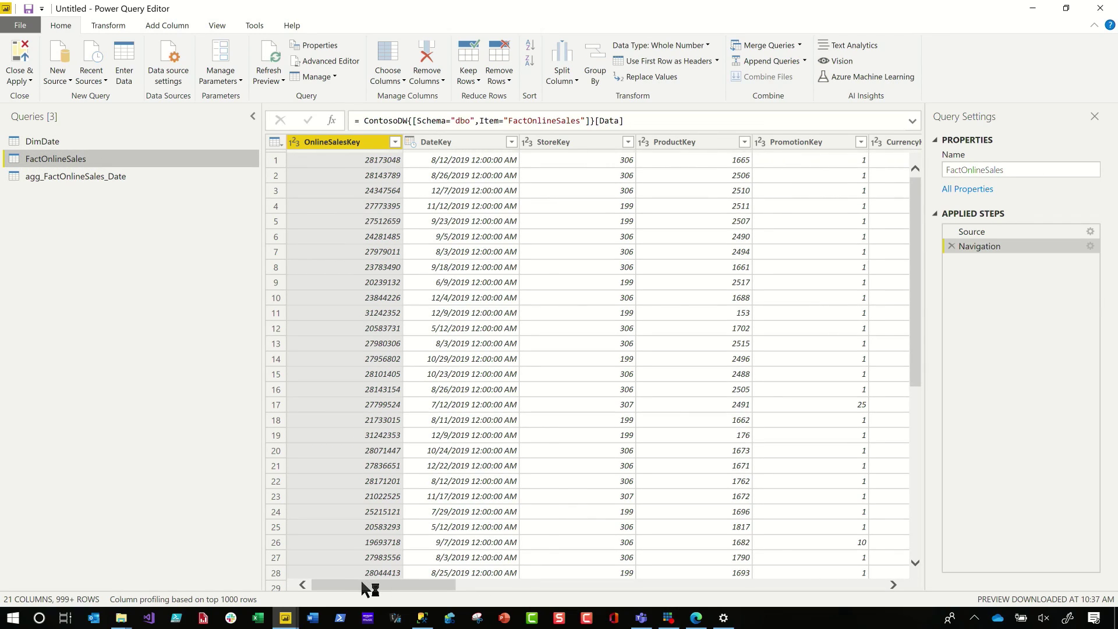
left_click_drag(362, 585, 531, 578)
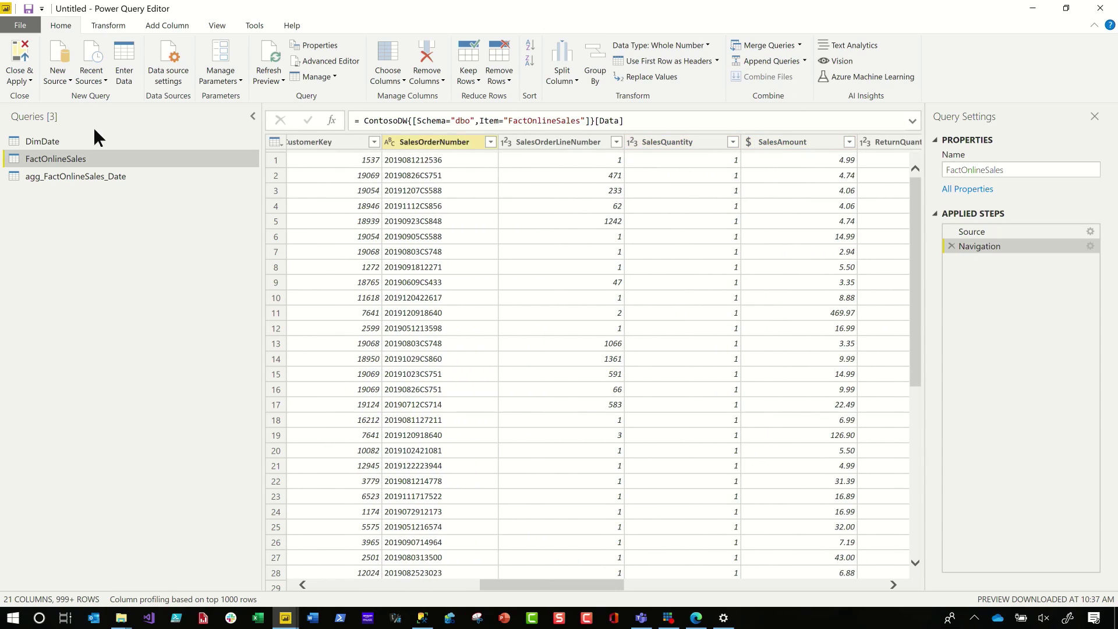
left_click(58, 176)
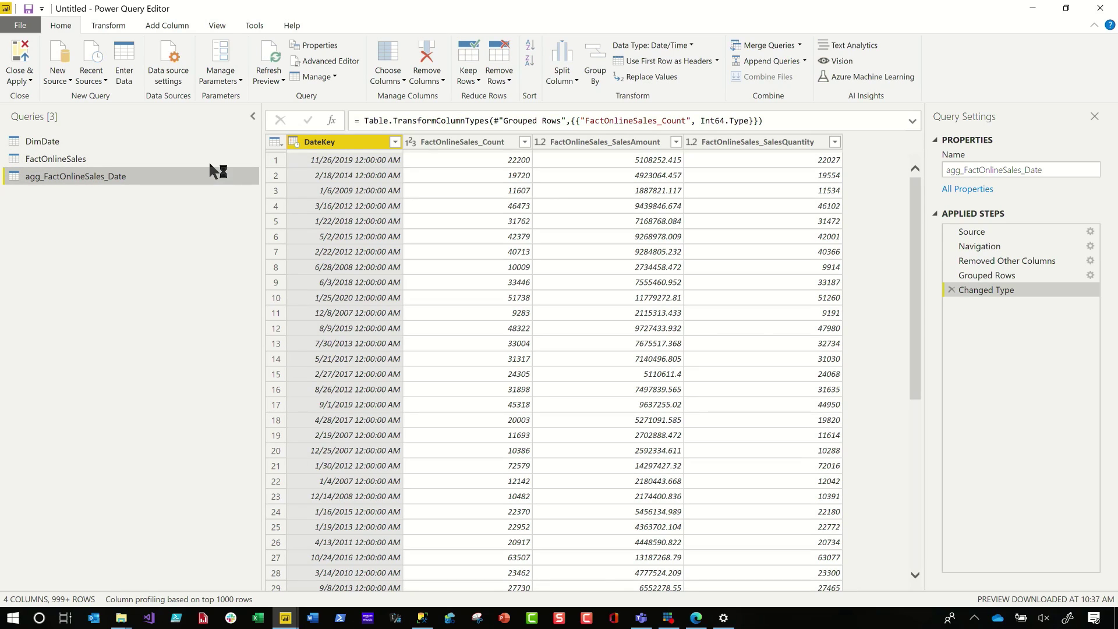
Step: Make SalesAmount a Fixed decimal number and SalesQuantity a Whole Number, then Close & Apply
left_click(539, 143)
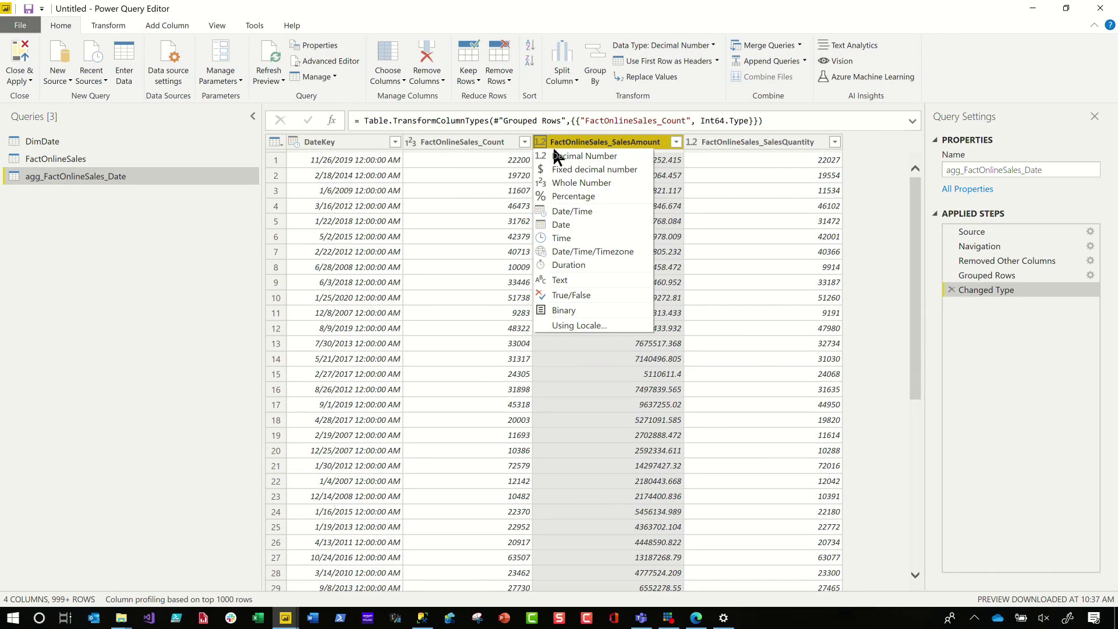
left_click(569, 171)
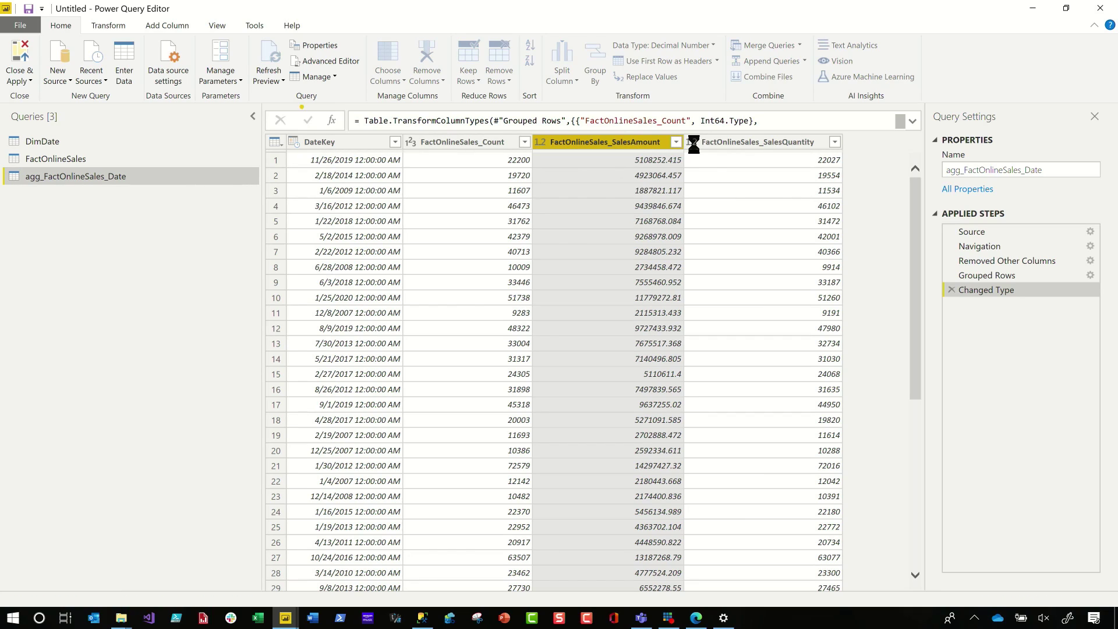
left_click(691, 145)
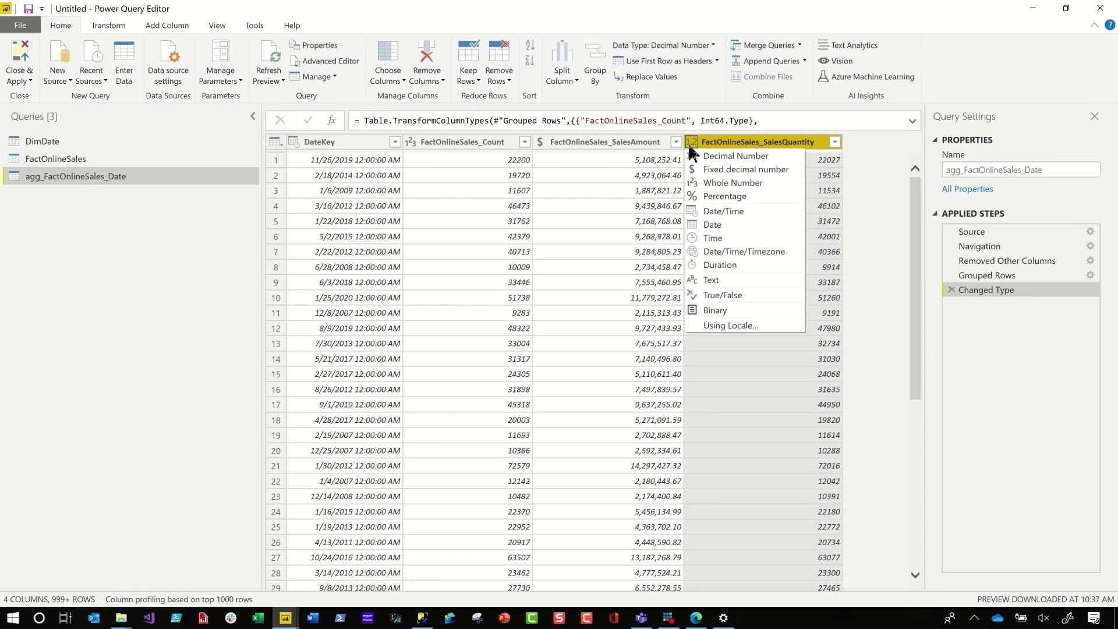
left_click(721, 183)
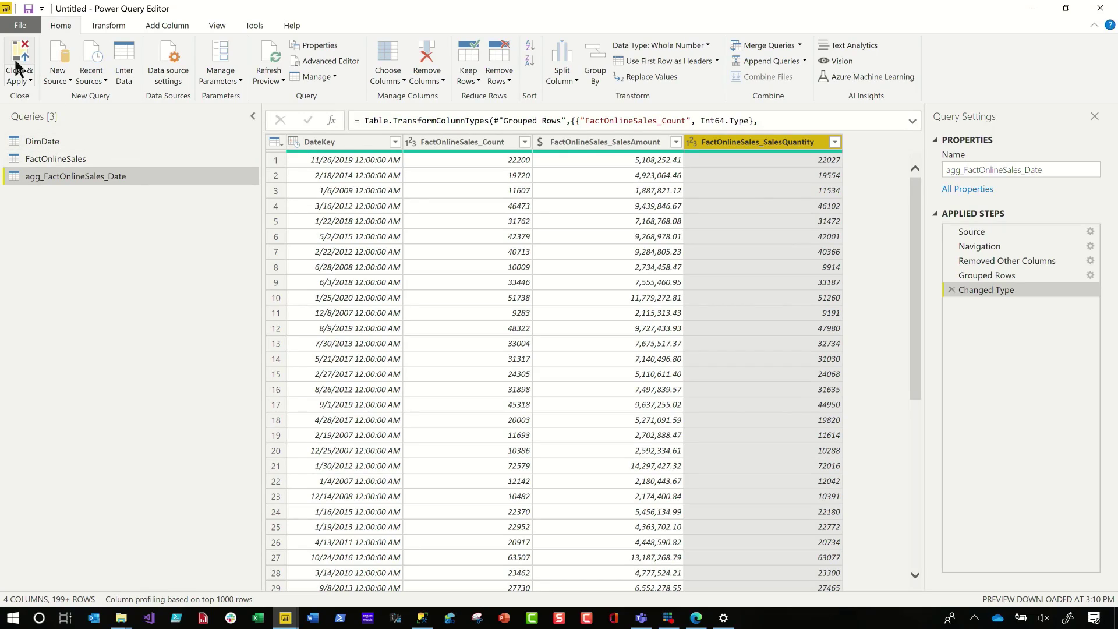
left_click(19, 61)
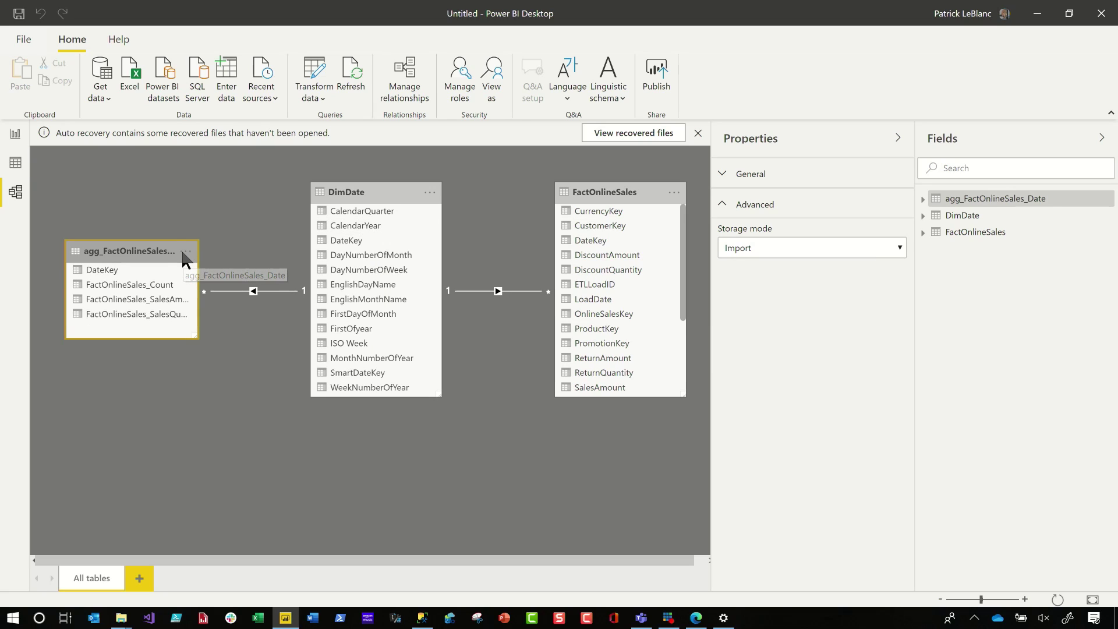
Step: Open the More options menu on the agg_FactOnlineSales_Date table card again
left_click(185, 252)
Step: In Manage aggregations, set FactOnlineSales_Count to Count table rows on FactOnlineSales
left_click(245, 324)
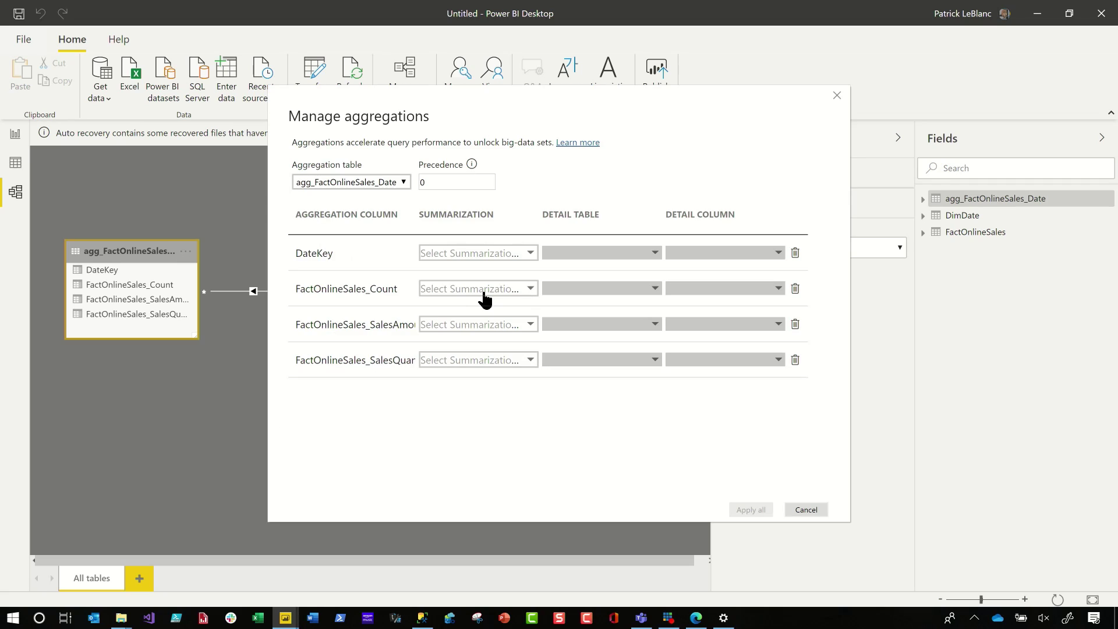
left_click(492, 291)
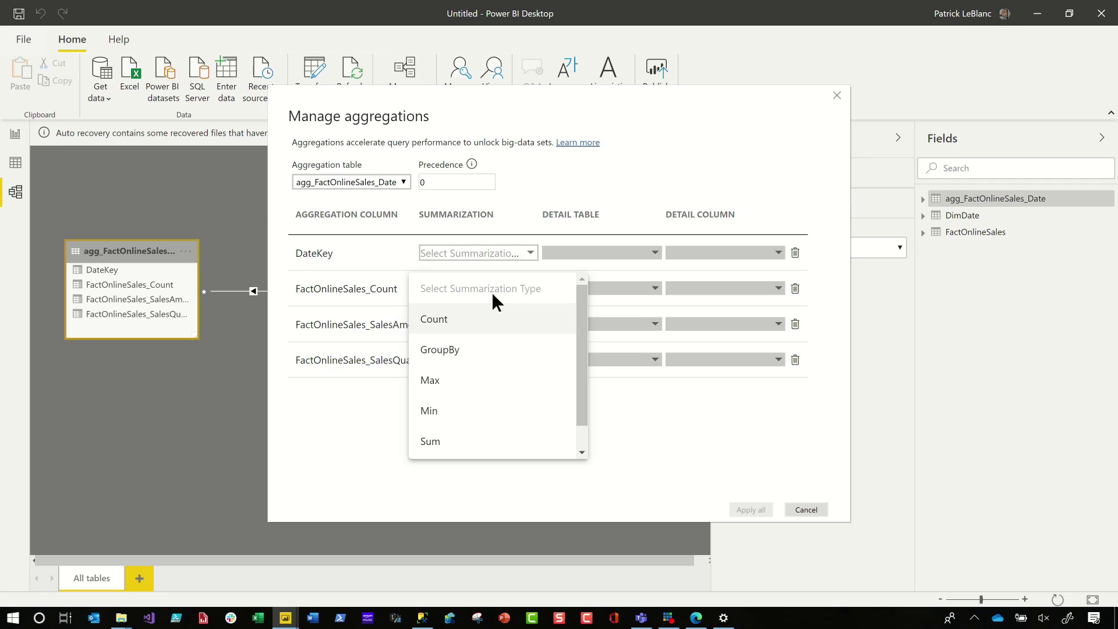
left_click(496, 332)
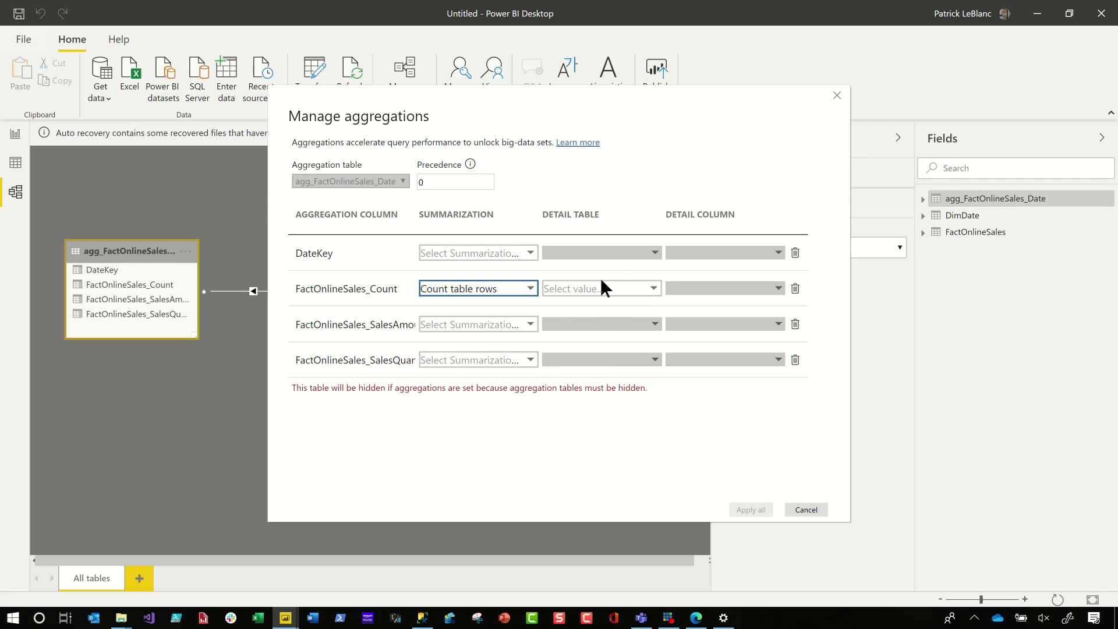
left_click(486, 325)
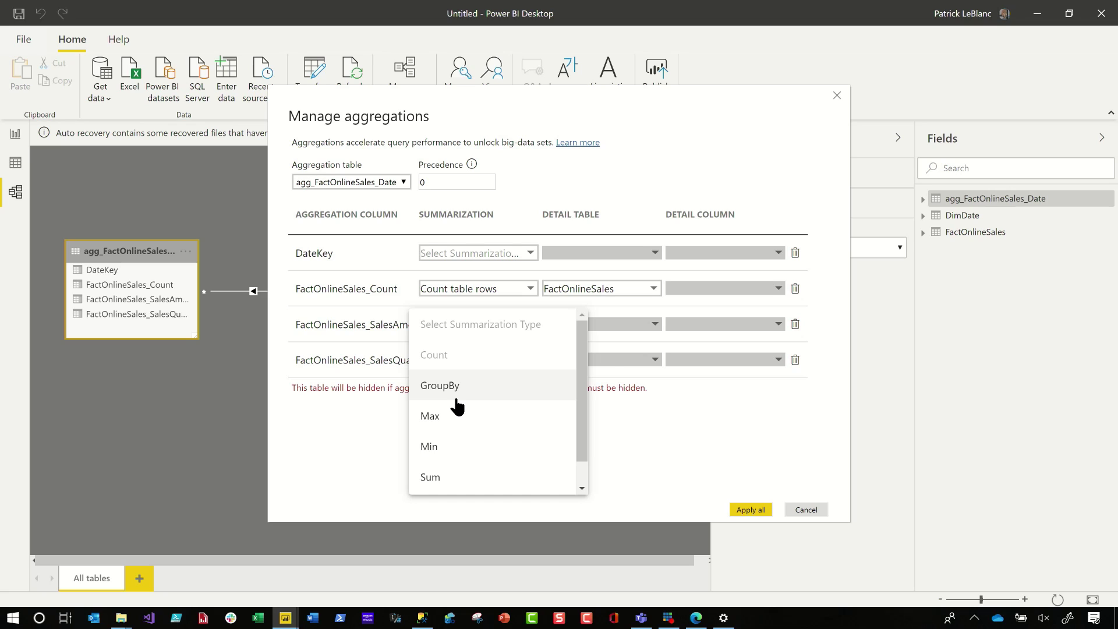
Step: Set SalesAmount and SalesQuantity to Sum with FactOnlineSales as detail table
left_click(457, 402)
left_click(483, 360)
left_click(484, 349)
left_click(600, 325)
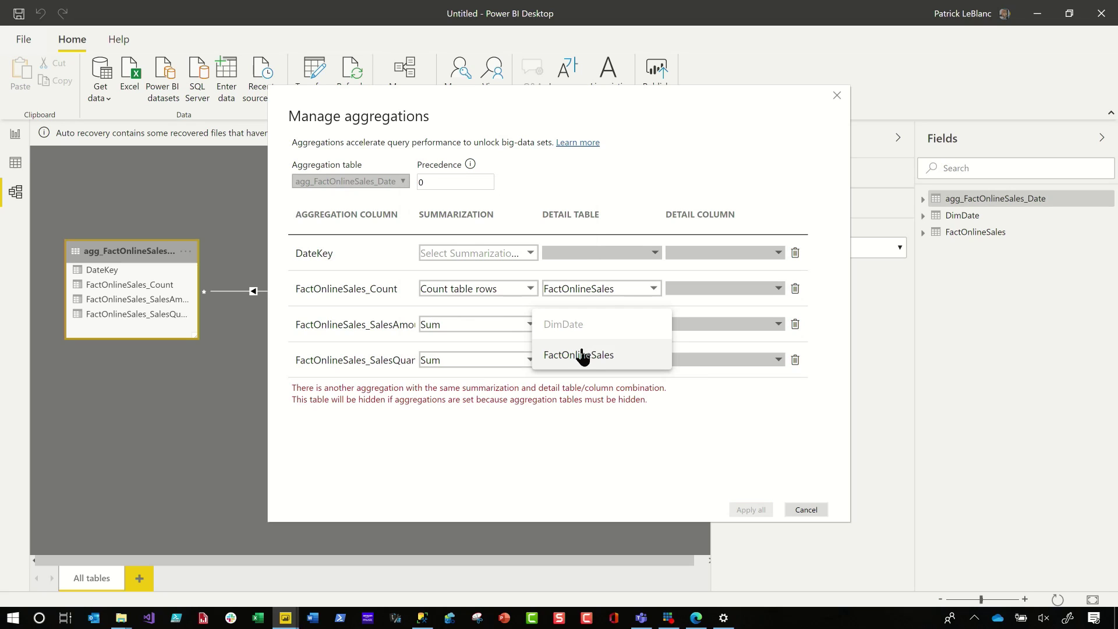
left_click(579, 355)
left_click(582, 360)
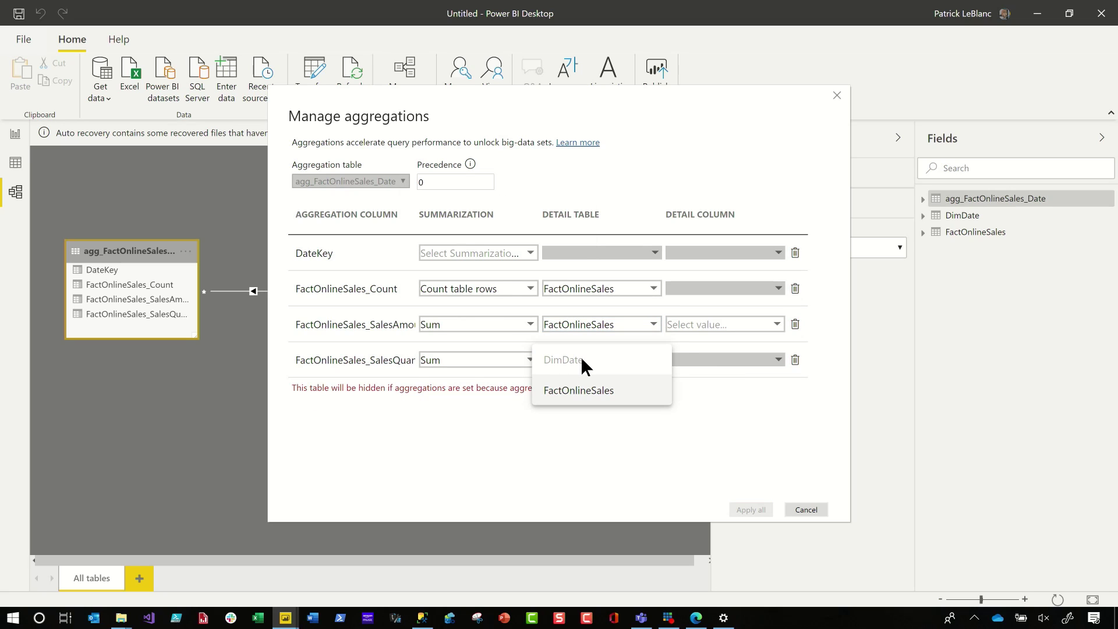
left_click(583, 389)
Step: Map SalesAmount and SalesQuantity to their matching FactOnlineSales detail columns
left_click(706, 325)
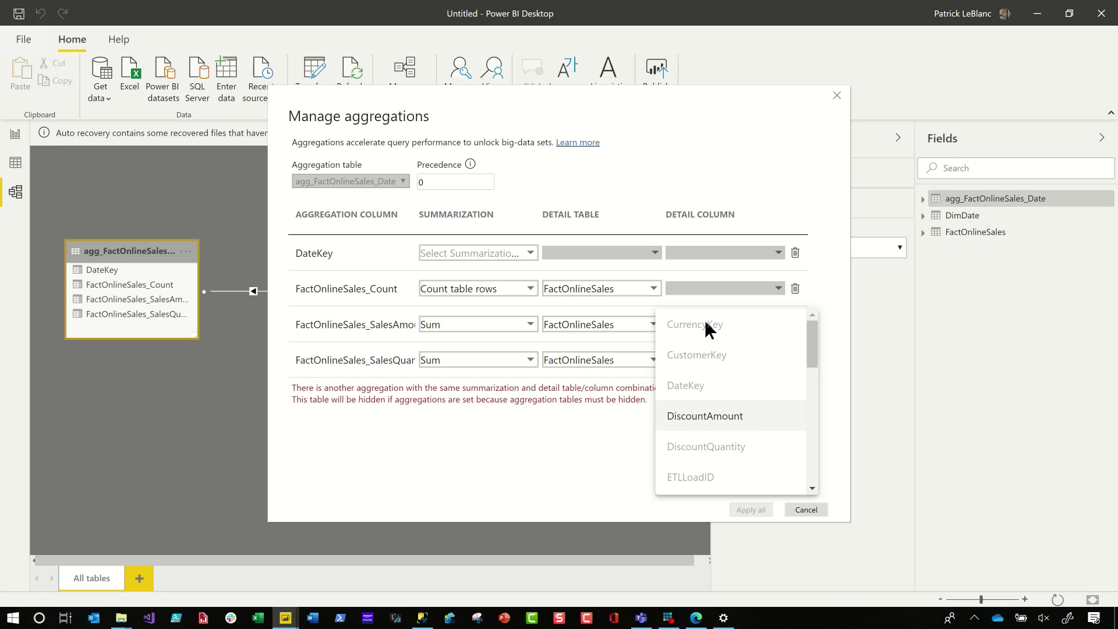
scroll(708, 350, "down", 5)
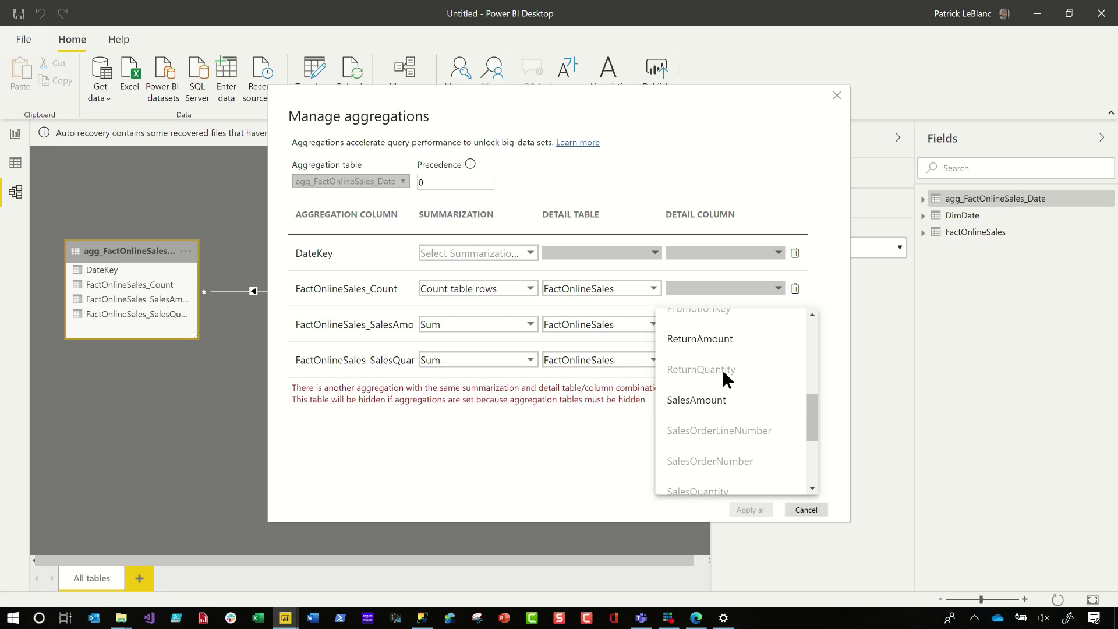
left_click(713, 400)
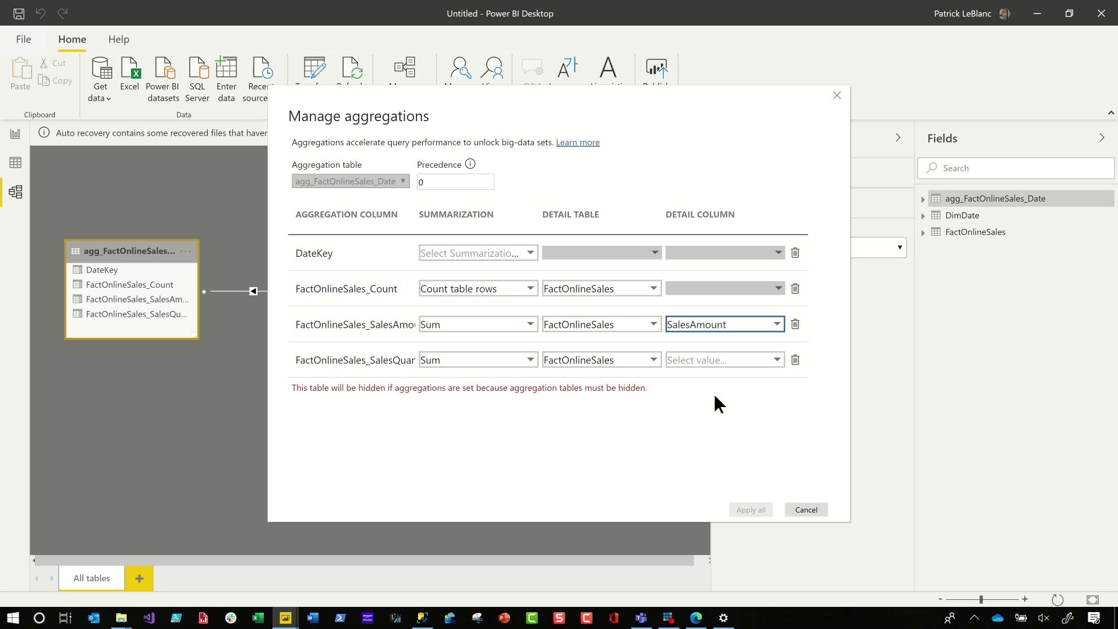
left_click(721, 361)
scroll(717, 332, "down", 5)
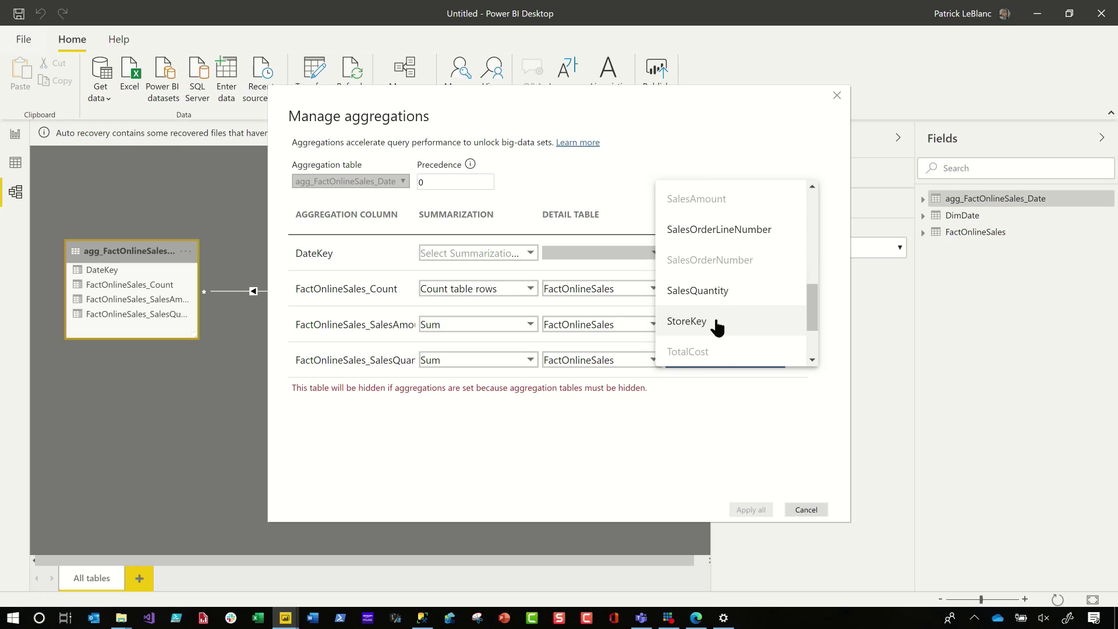
left_click(712, 301)
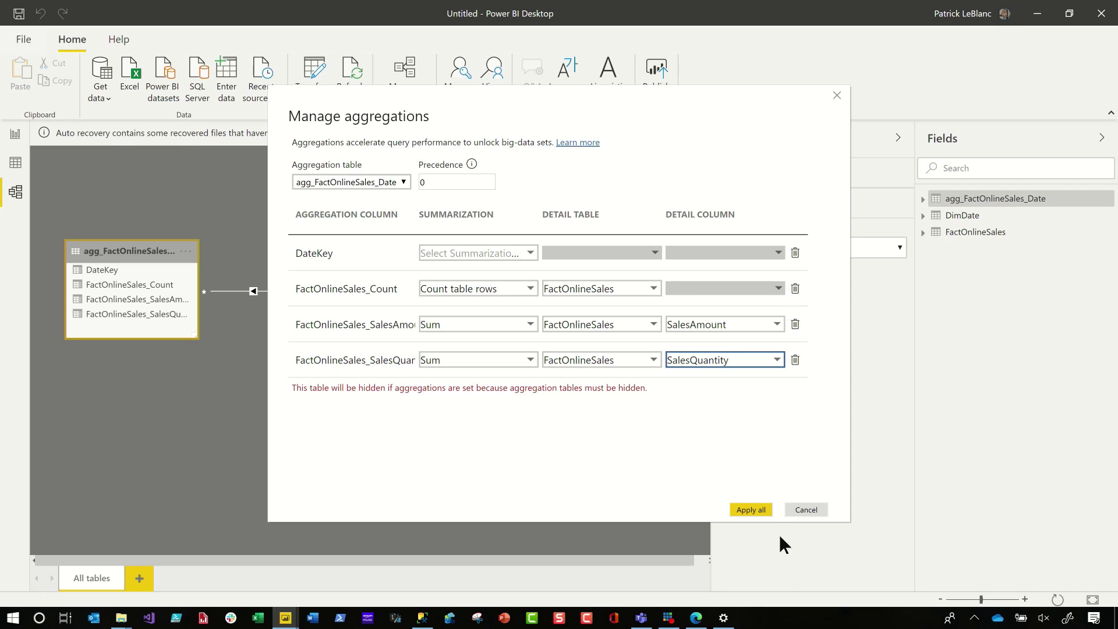